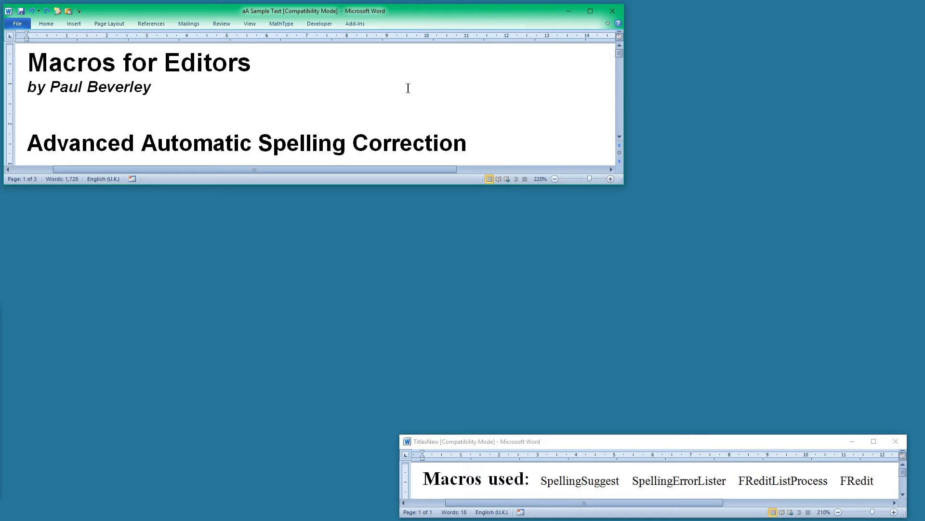
Enlarge the aA Sample Text window so the whole first paragraph under the Computer teamwork heading can be read
left_click_drag(623, 182, 667, 241)
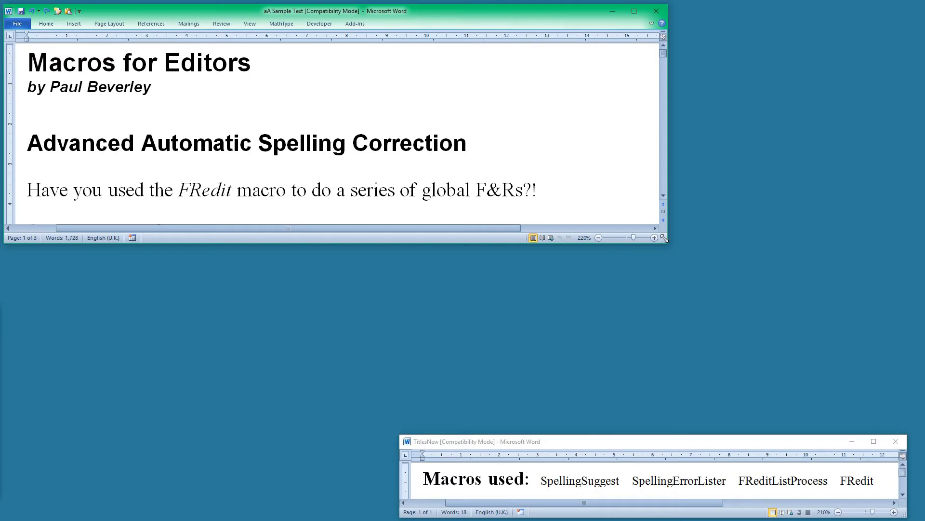
left_click(710, 444)
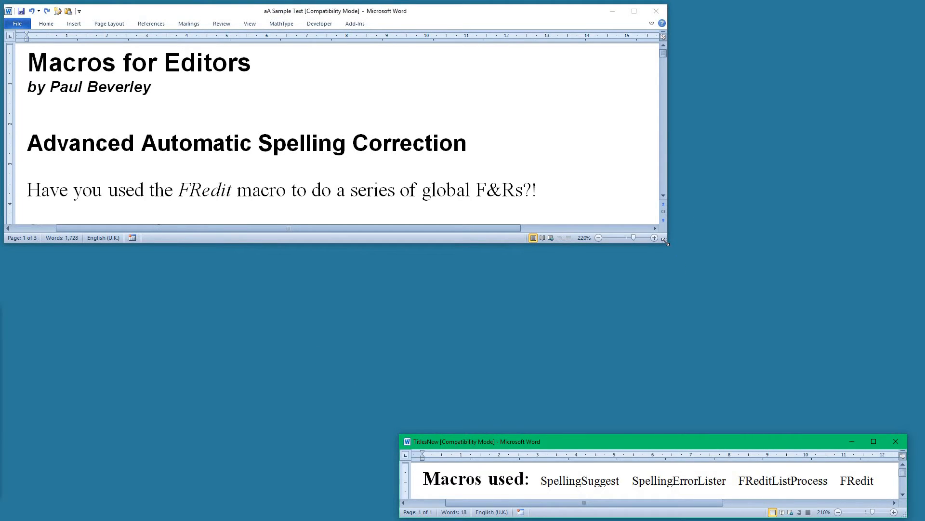
left_click_drag(665, 241, 860, 354)
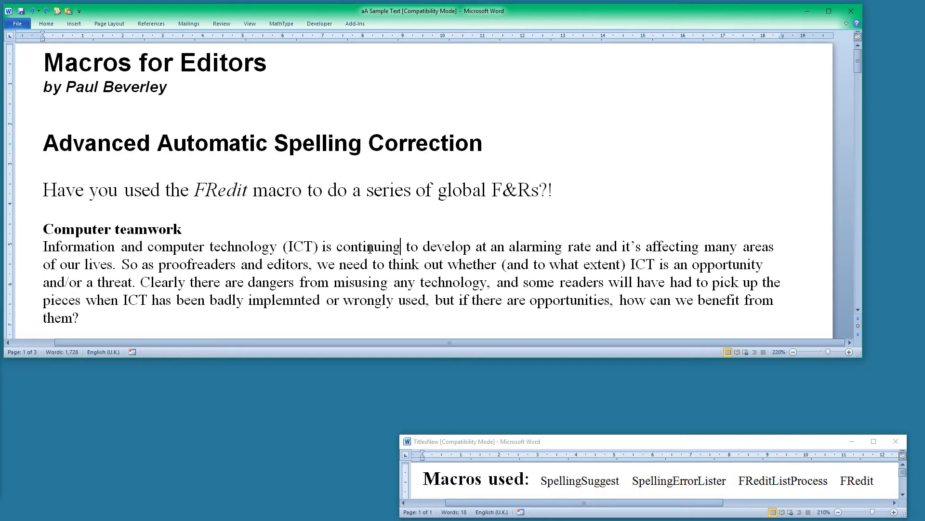
Try correcting the misspelled word "implemnted" with the SpellingSuggest macro, and undo the correction
left_click(363, 282)
left_click(285, 301)
key("alt+s")
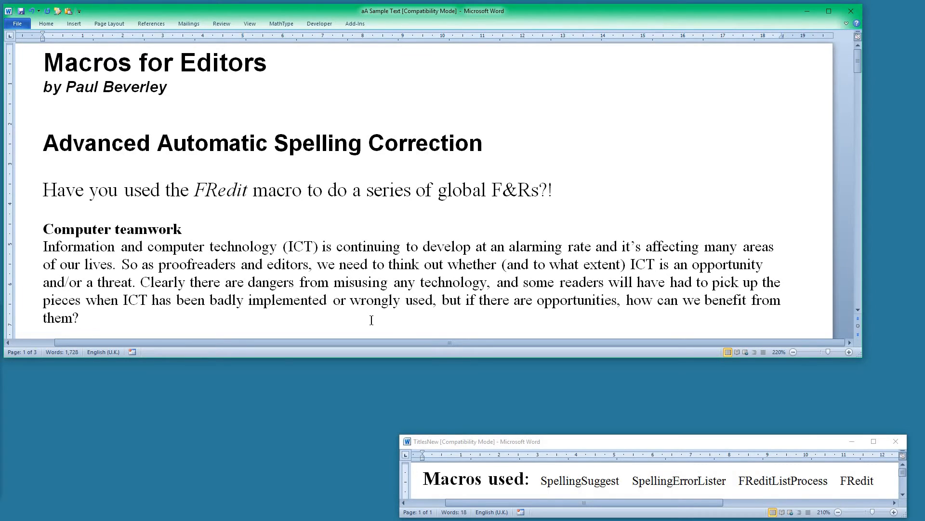
key("ctrl+z")
Run the SpellingErrorLister macro on the sample text with UK spelling
left_click(449, 300)
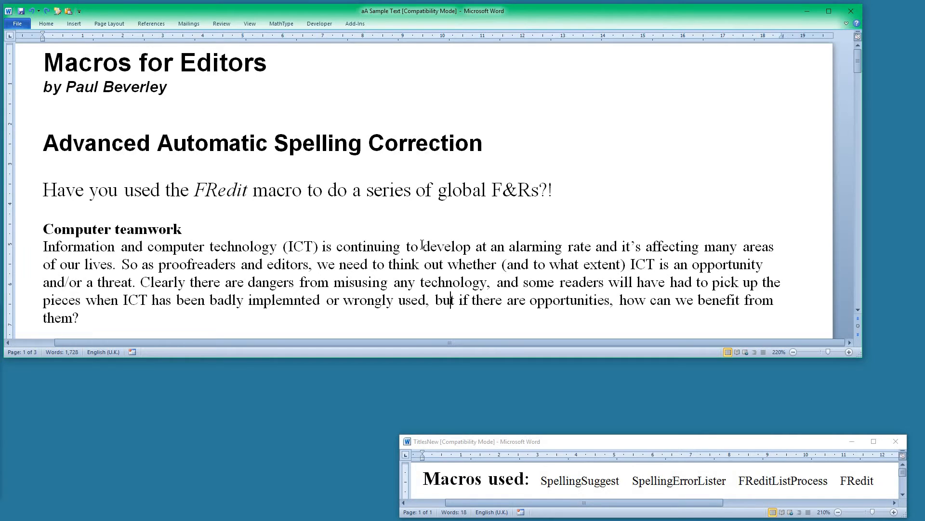
key("ctrl+alt+s")
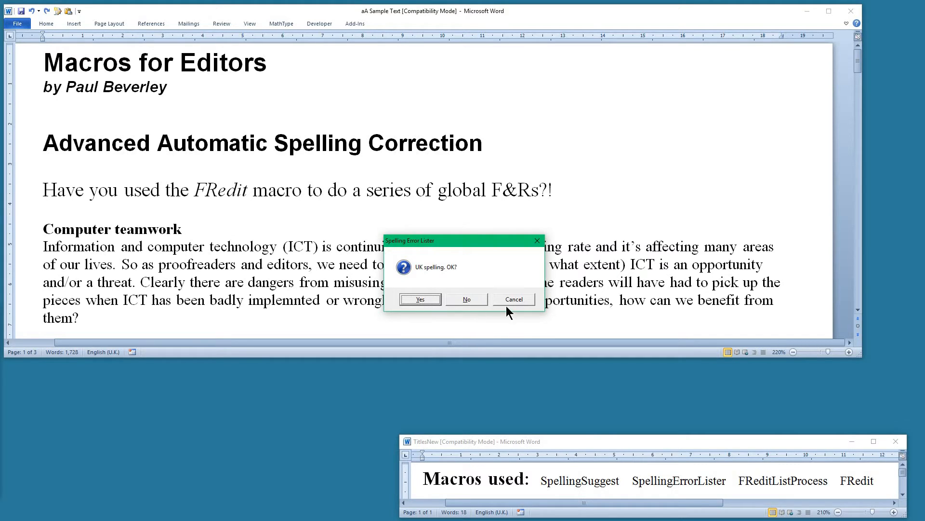
left_click(421, 300)
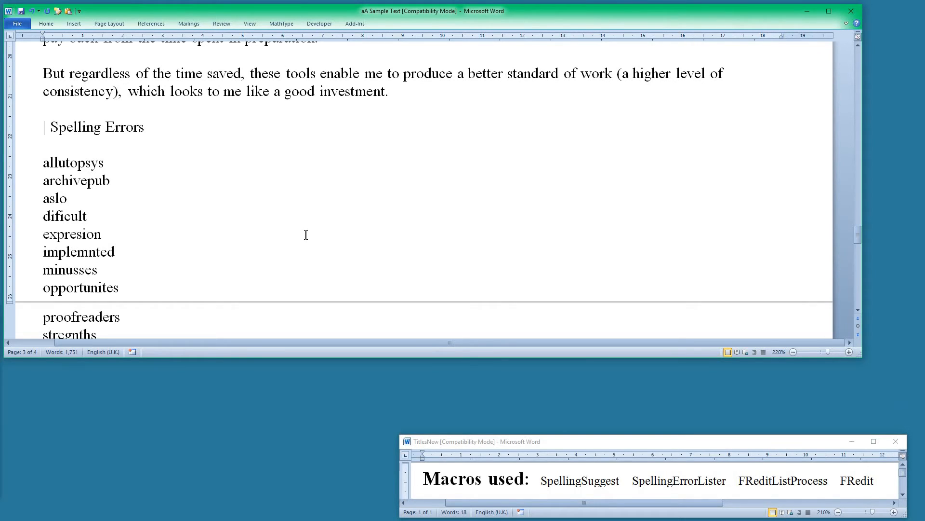
Add suggested corrections with SpellingSuggest to the listed errors aslo, dificult, expresion, implemnted, minusses and opportunites
scroll(171, 207, "down", 1)
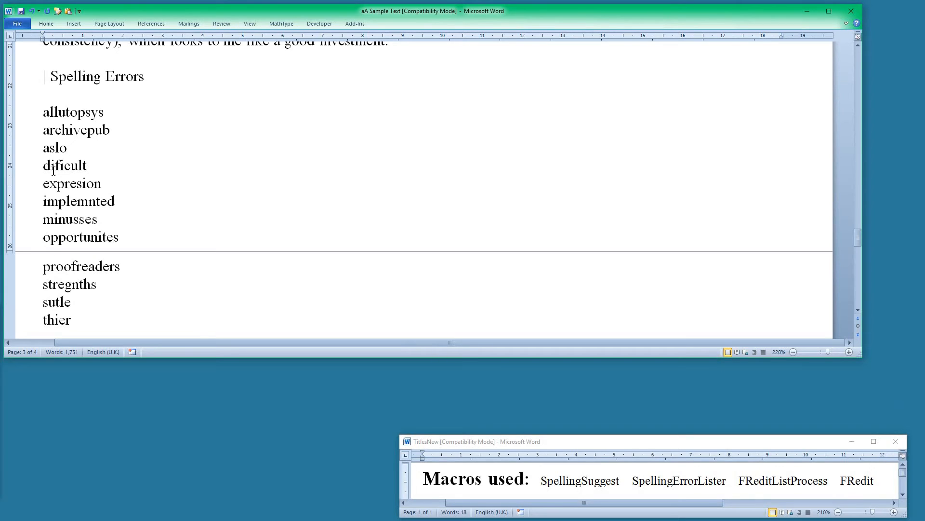
left_click(55, 148)
key("alt+s")
key("alt")
key("alt+s")
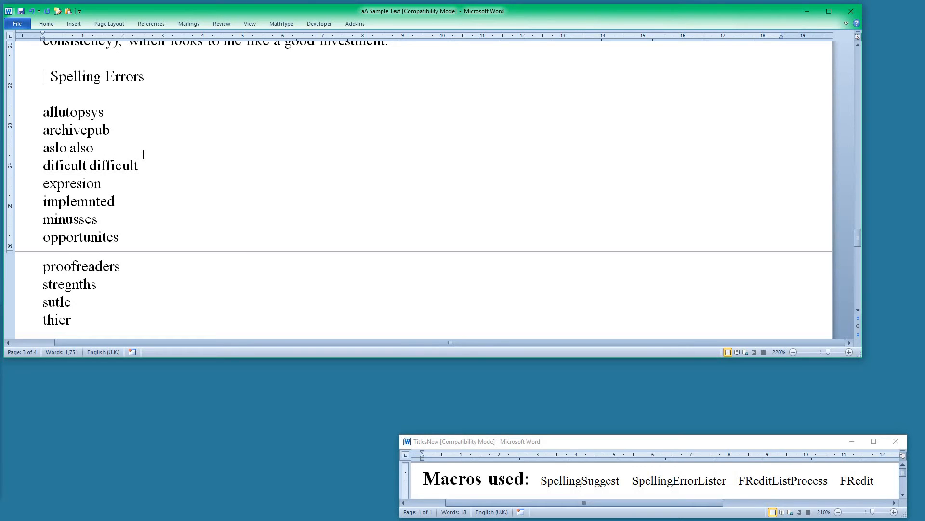
key("alt+s")
key("alt+s")
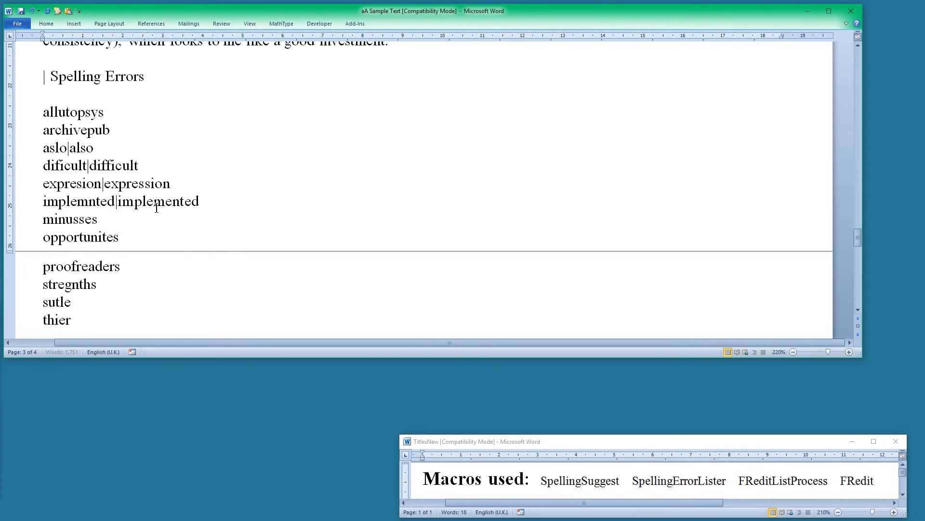
key("alt+s")
key("alt+s")
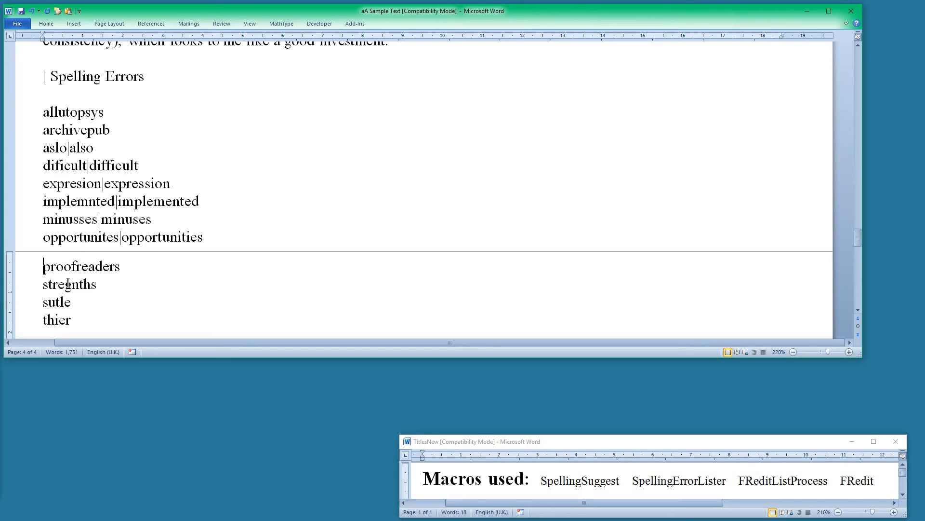
Add suggested corrections with SpellingSuggest to the listed errors stregnths, sutle, thier and Comptuer
scroll(68, 285, "down", 1)
left_click(63, 236)
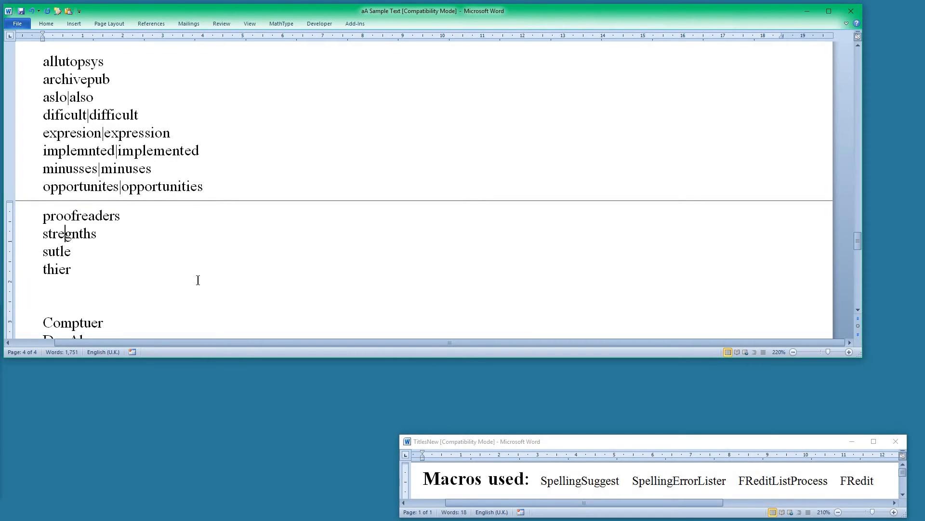
key("alt+s")
key("alt+s")
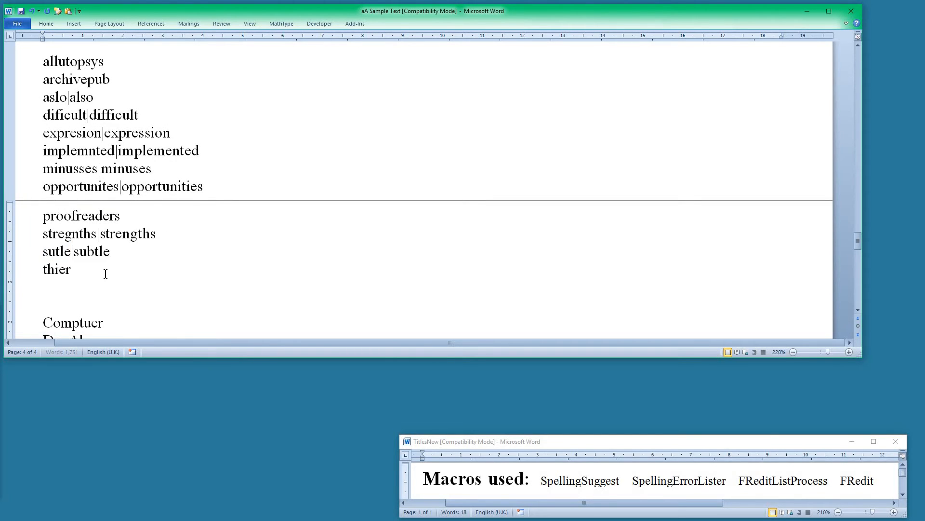
key("alt+s")
scroll(97, 270, "down", 3)
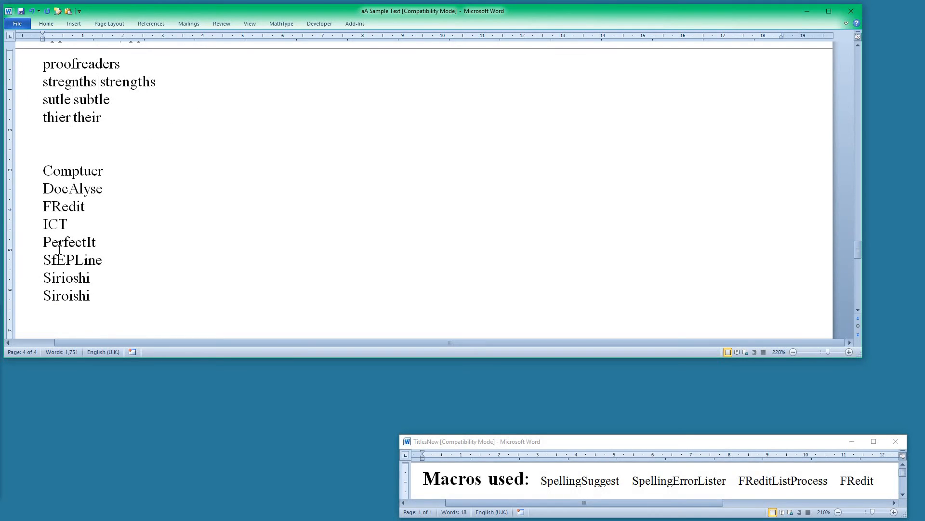
left_click(72, 173)
key("ctrl+alt+s")
Highlight the last two entries of the error list in green and delete the blank lines between the lowercase and capitalised words
left_click_drag(29, 283, 28, 294)
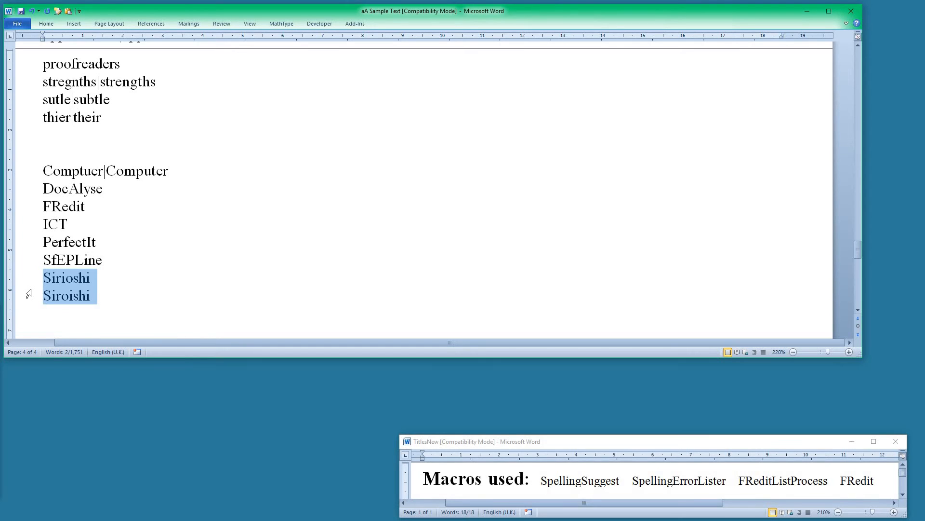
key("ctrl+alt+h")
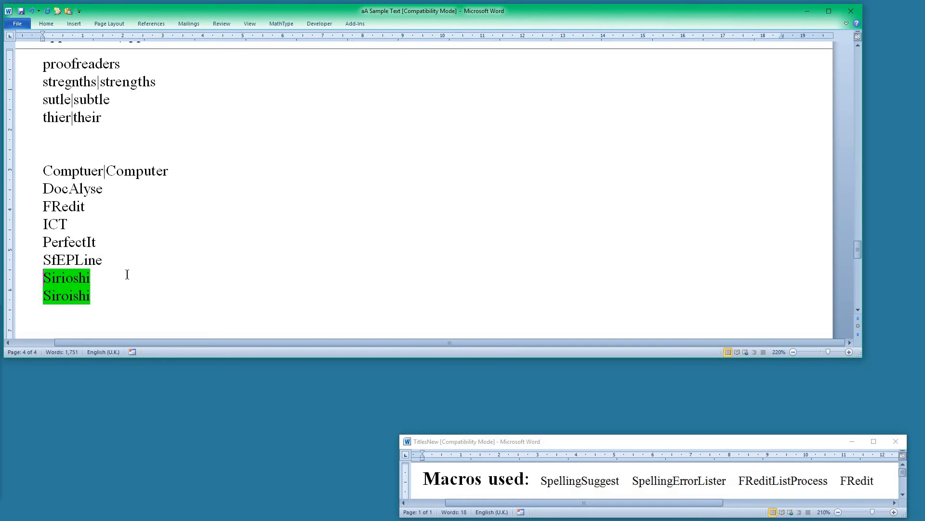
scroll(127, 275, "up", 1)
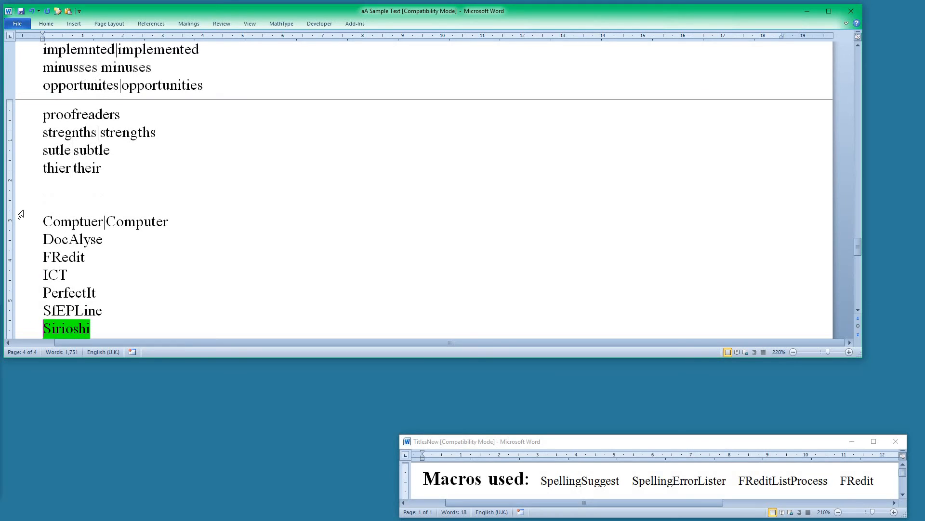
left_click(64, 205)
key("BackSpace")
key("BackSpace")
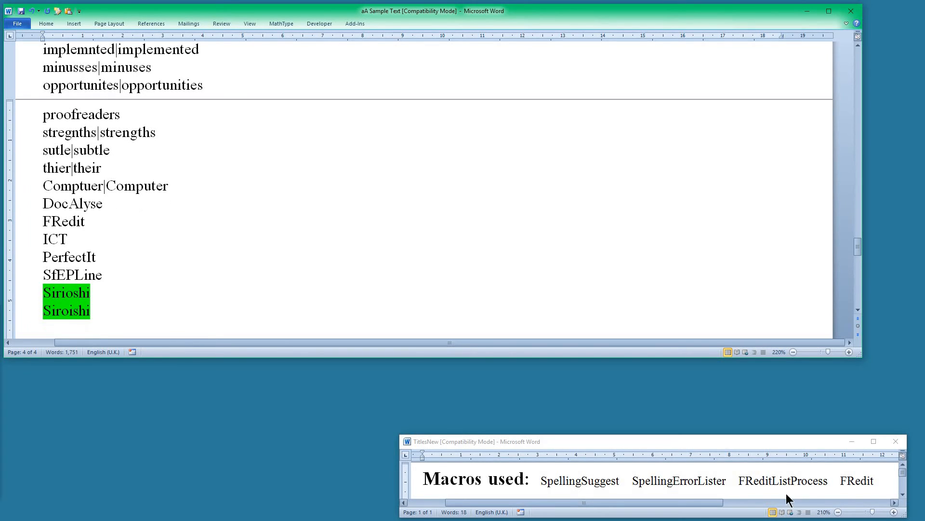
Run the FReditListProcess macro on the Spelling Errors list
scroll(308, 229, "up", 3)
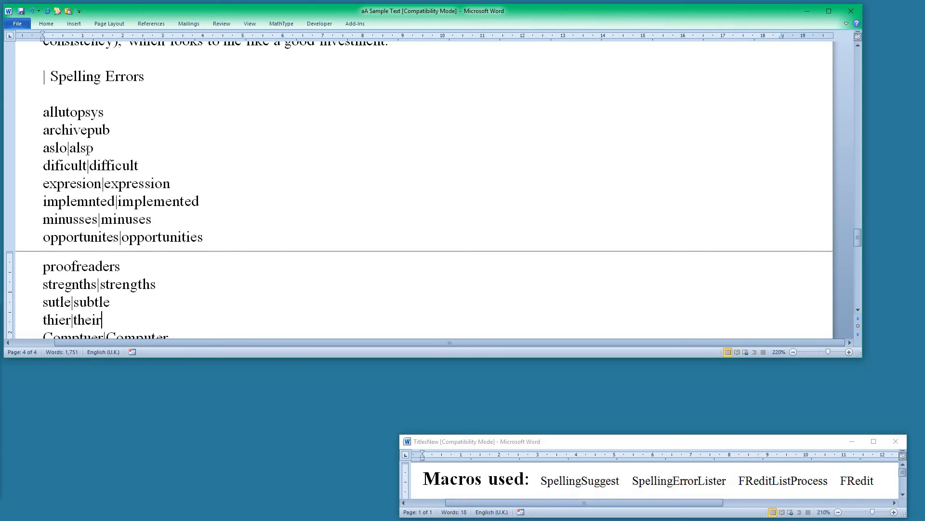
left_click(65, 111)
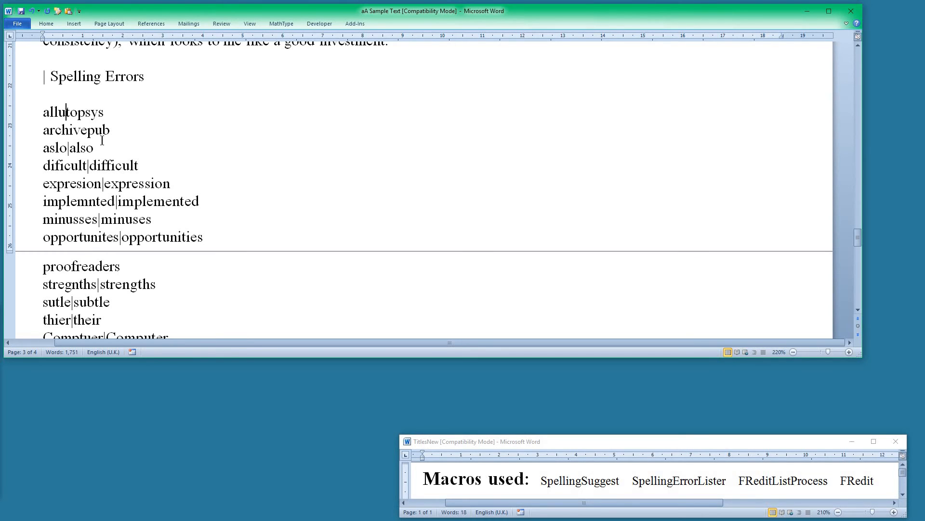
key("alt+F8")
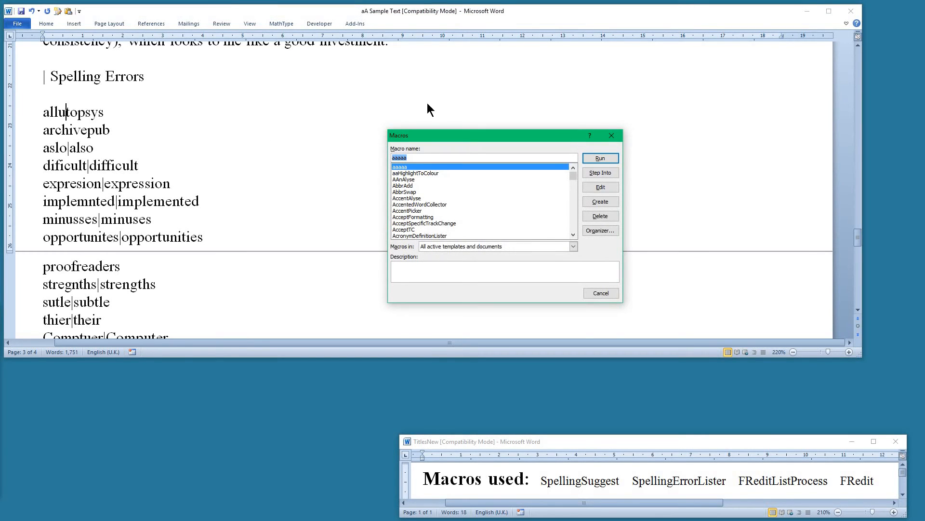
type("fr")
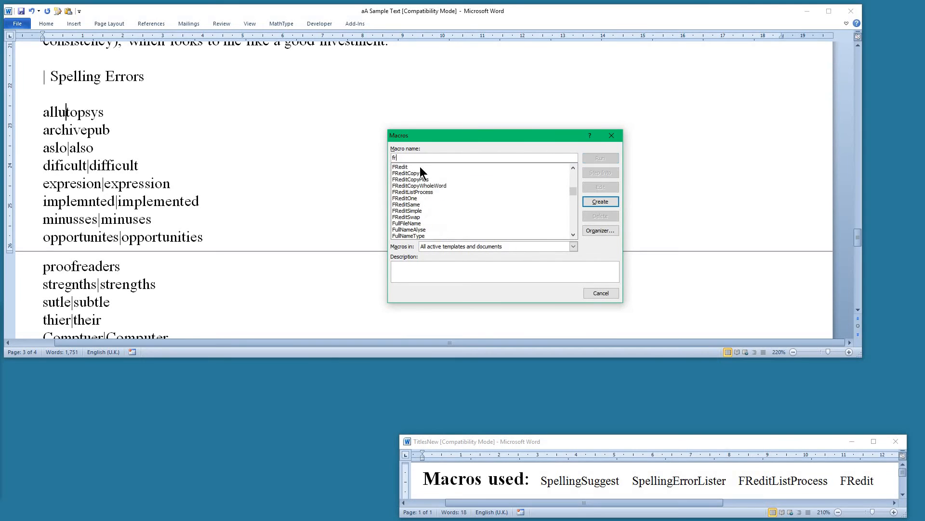
left_click(441, 193)
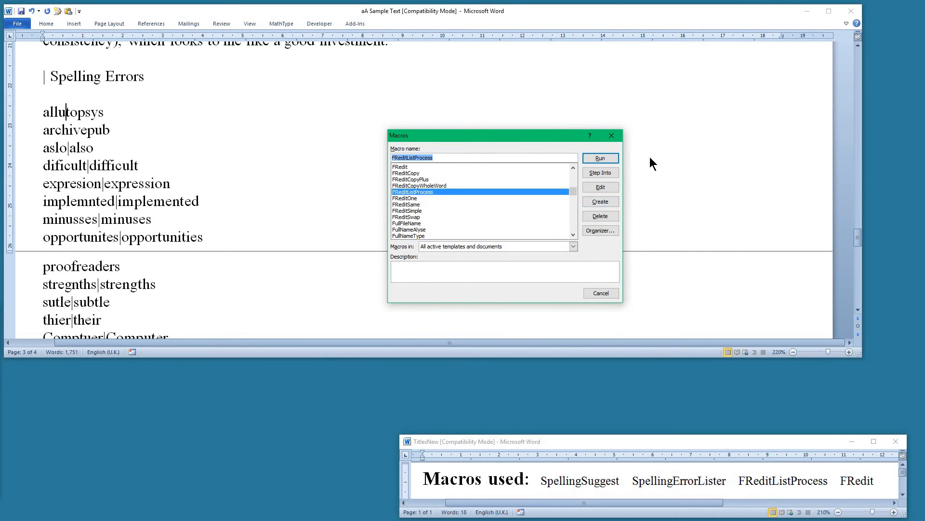
left_click(600, 158)
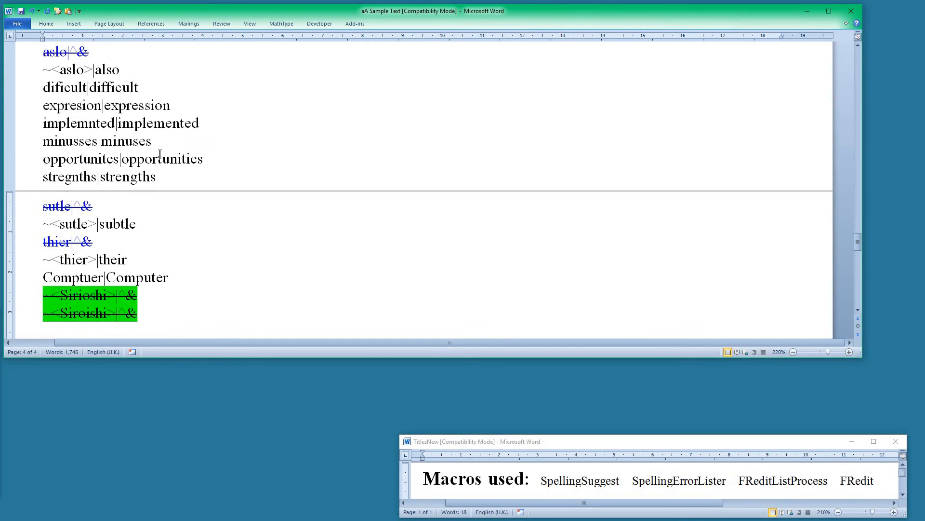
Review the processed find-and-replace entries in the Spelling Errors list, from aslo to the green highlighted ones
scroll(160, 154, "up", 2)
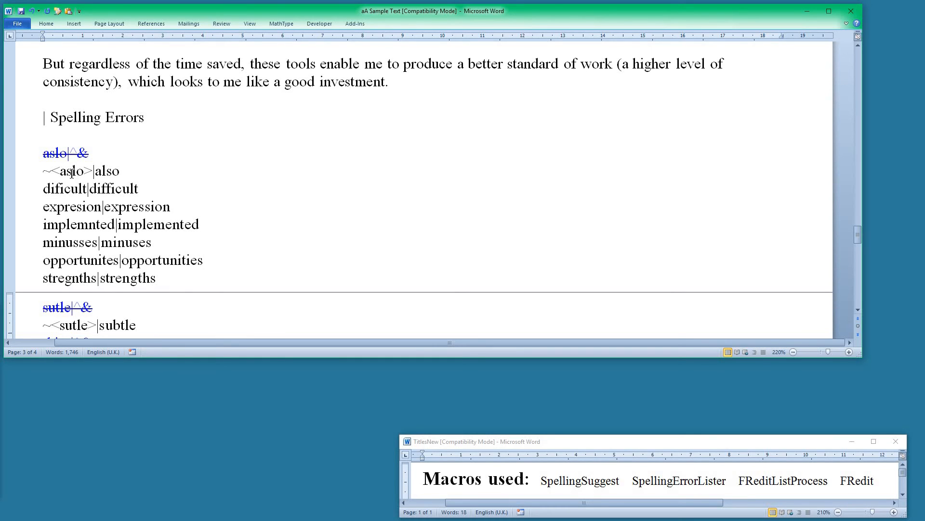
left_click(72, 171)
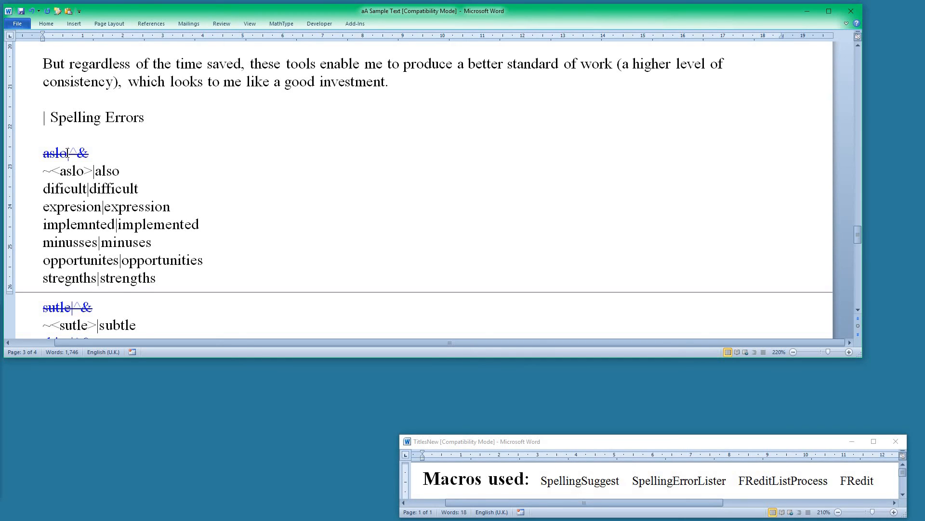
scroll(68, 152, "down", 3)
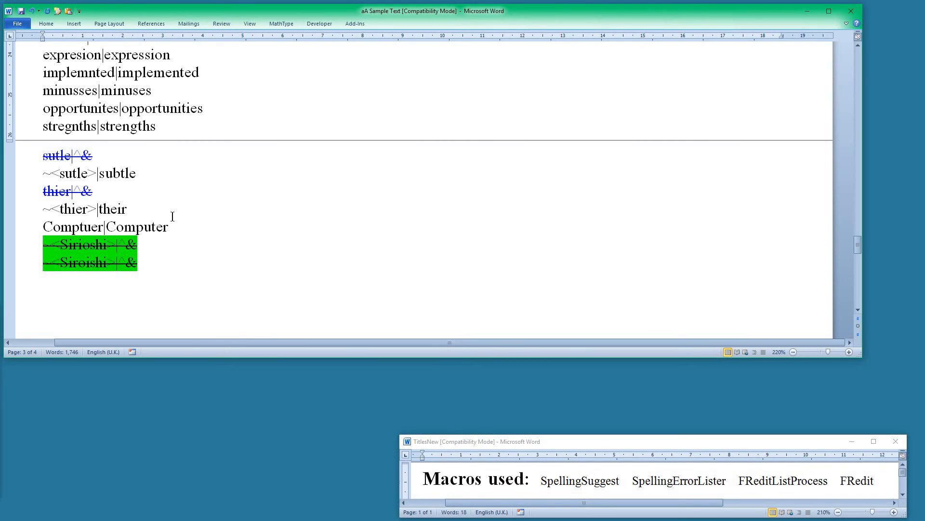
scroll(164, 211, "up", 2)
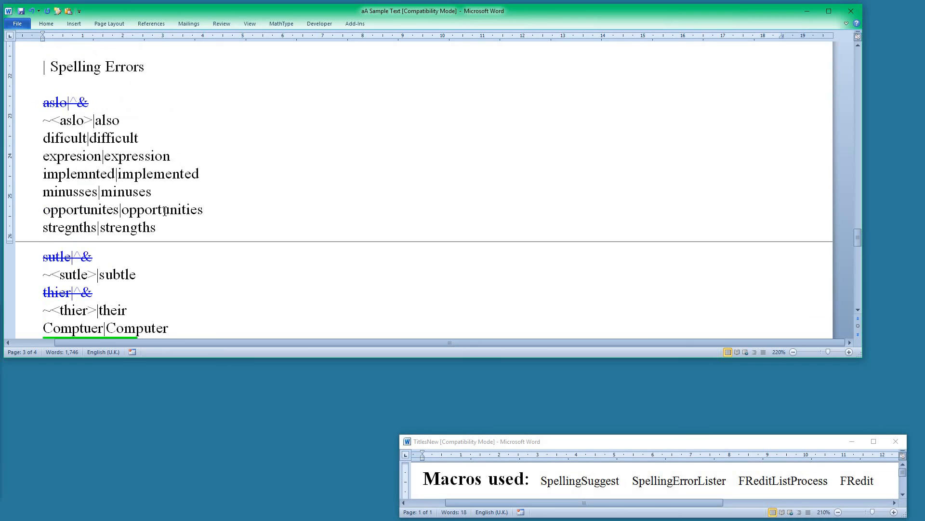